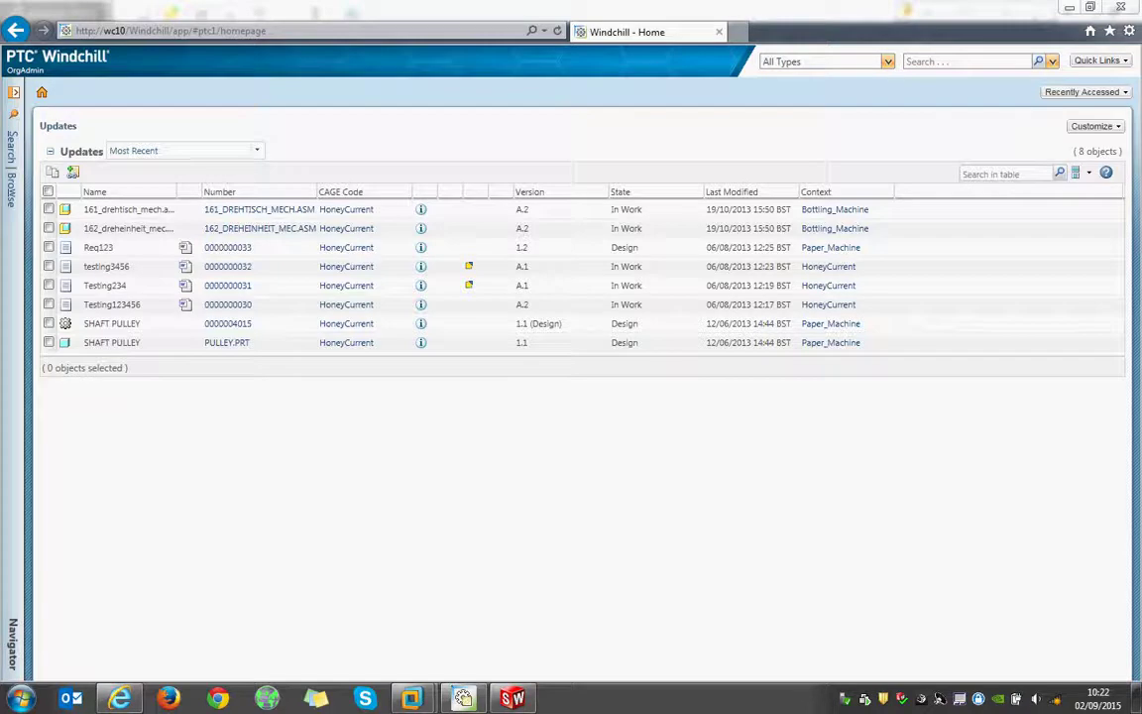
# - Search for *777* and open the information page of the CST777.SLDASM assembly from its thumbnail preview
pyautogui.write('*777*')
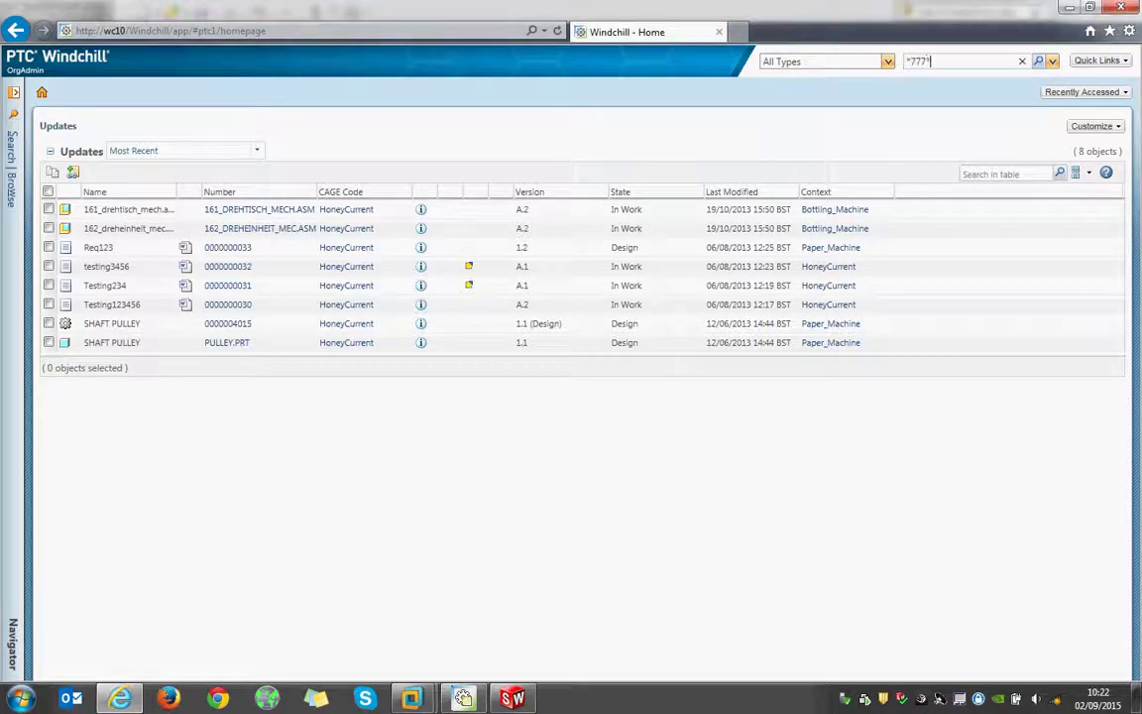
pyautogui.press('Return')
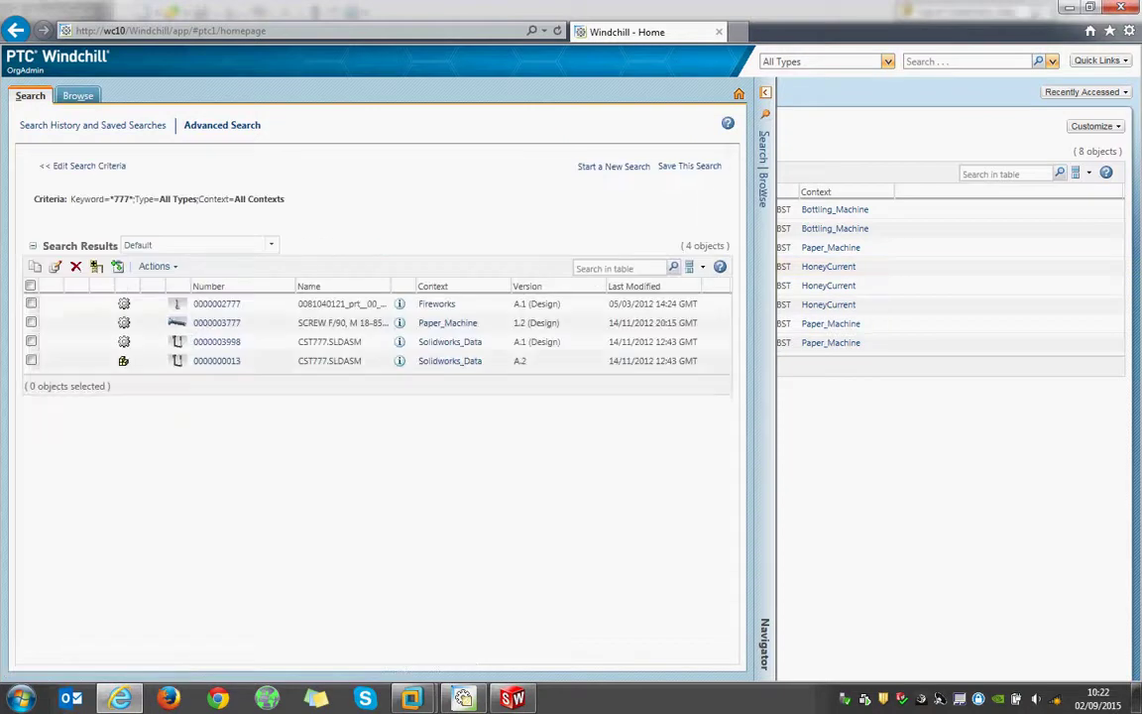
pyautogui.click(176, 360)
pyautogui.press('Up')
pyautogui.press('Up')
pyautogui.press('Up')
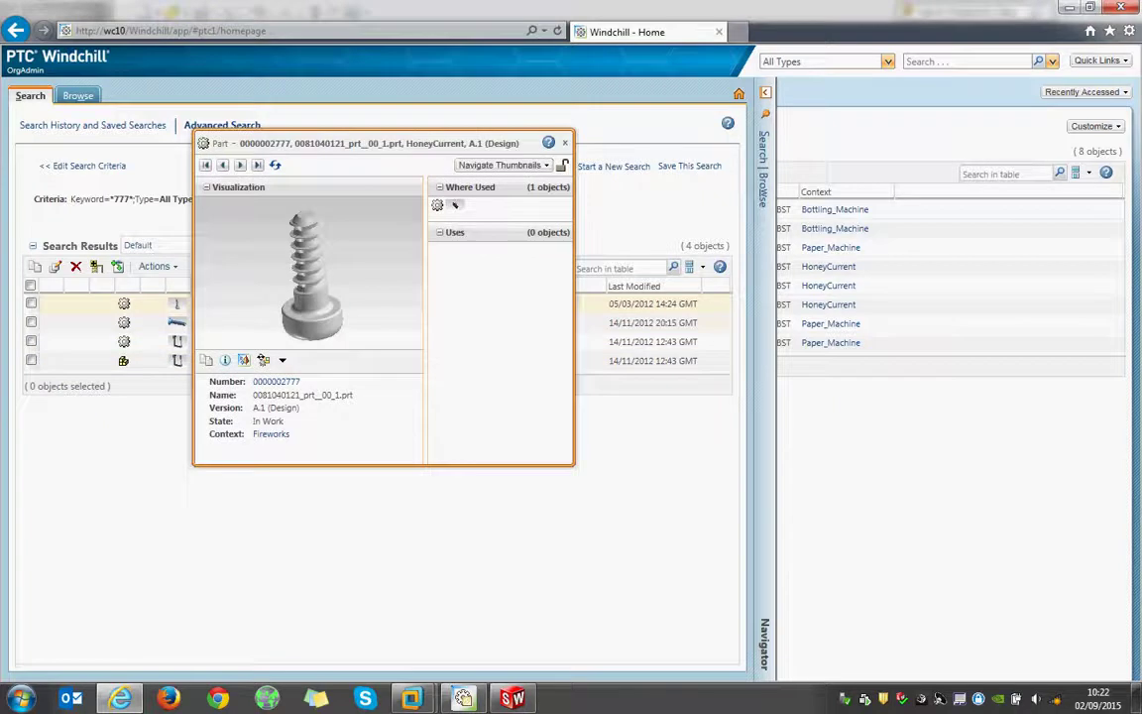
pyautogui.press('Down')
pyautogui.press('Down')
pyautogui.press('Down')
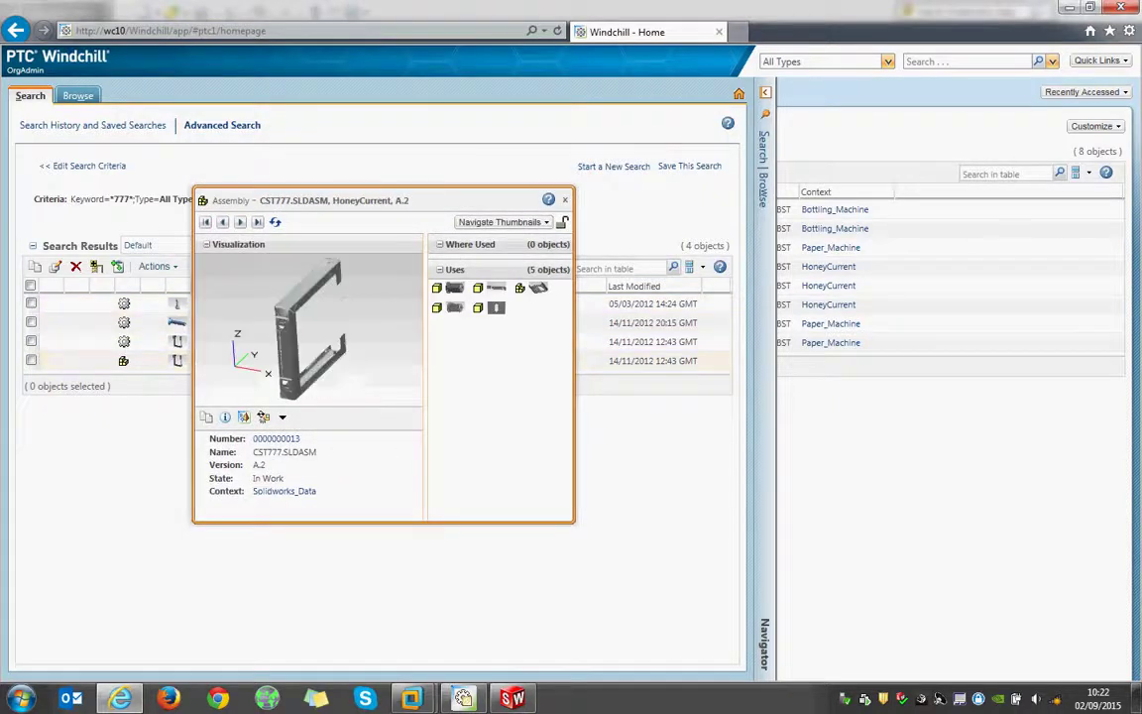
pyautogui.click(225, 417)
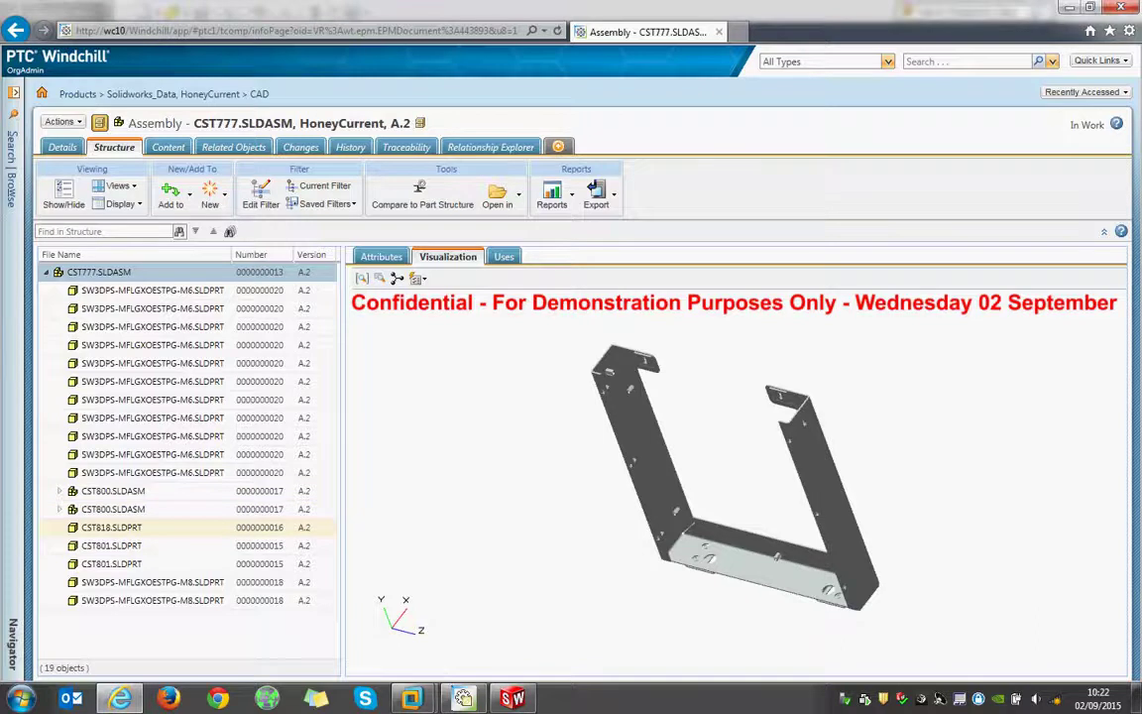
# - Highlight CST818.SLDPRT, both CST800.SLDASM subassemblies and a CST801.SLDPRT component in the structure to locate them in the 3D visualization
pyautogui.click(149, 526)
pyautogui.click(148, 509)
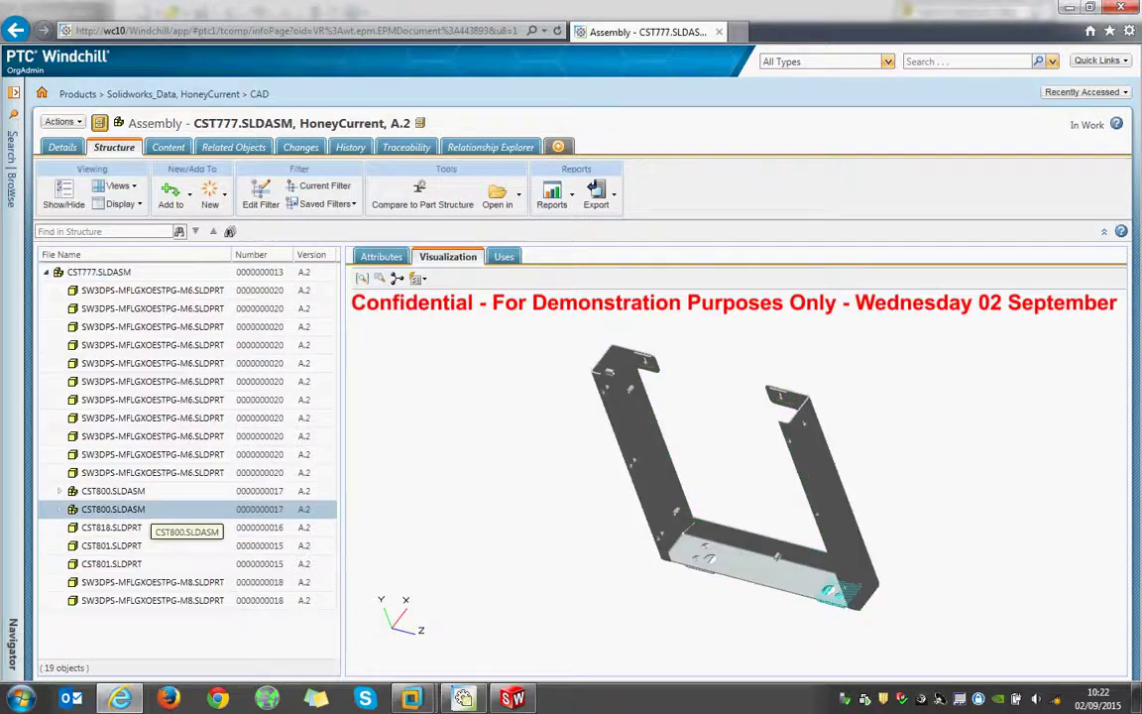
pyautogui.click(113, 491)
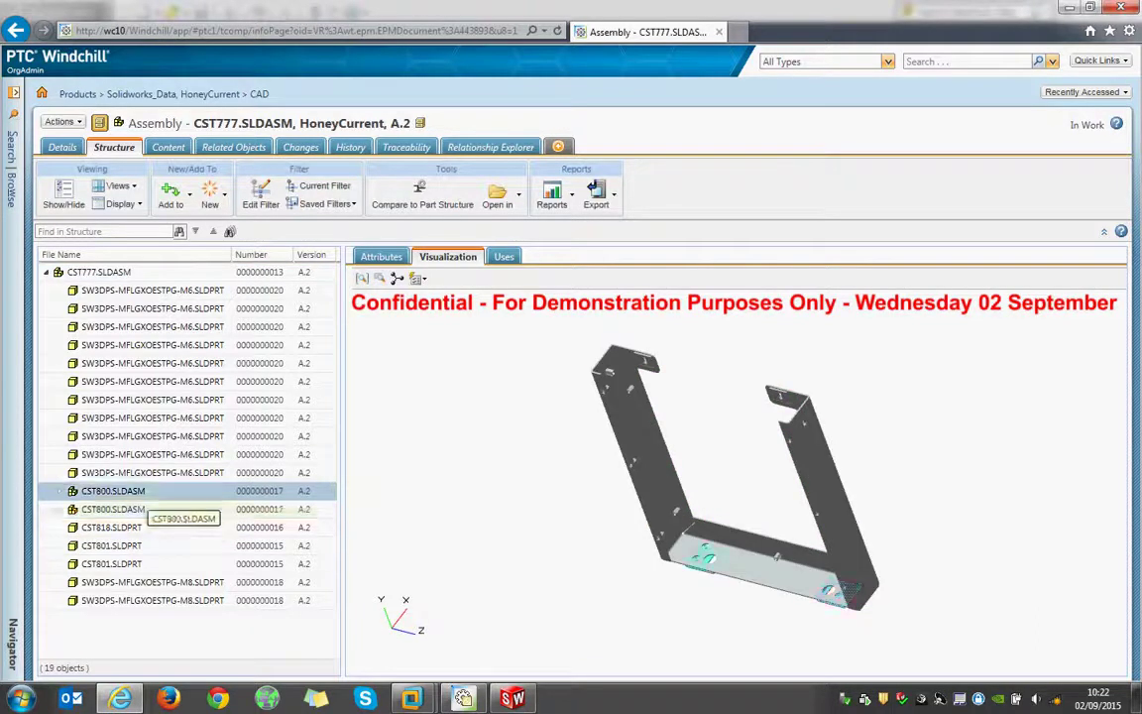
pyautogui.keyDown('ctrl'); pyautogui.click(113, 491); pyautogui.keyUp('ctrl')
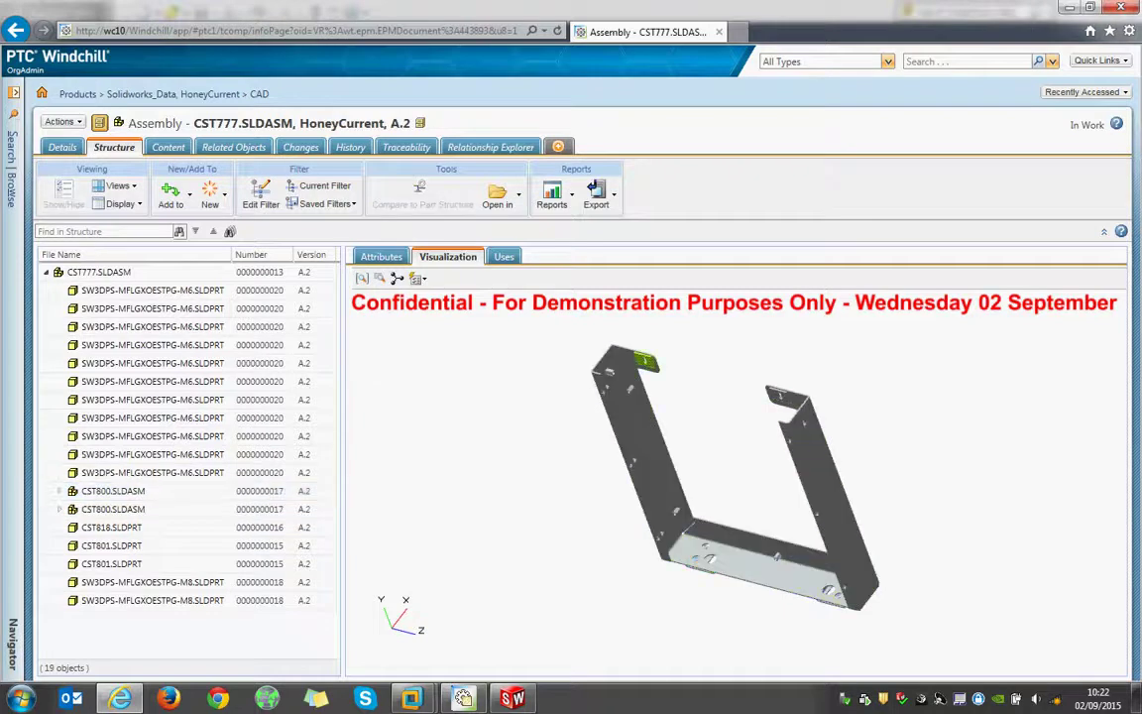
pyautogui.click(111, 545)
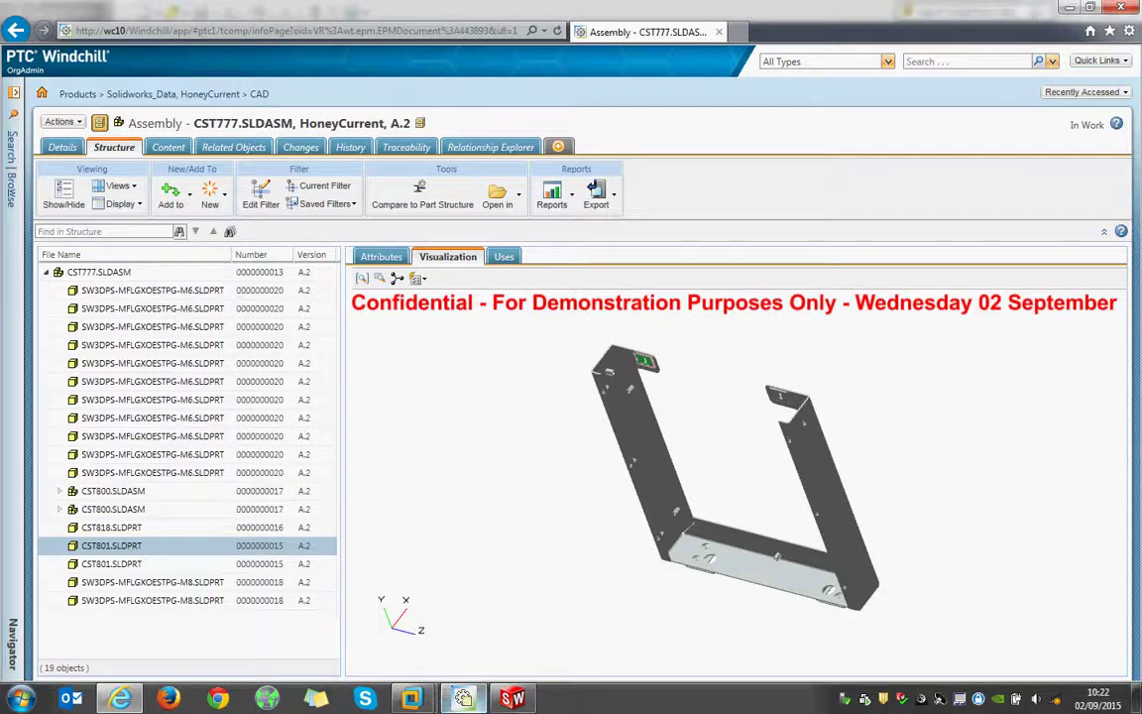
# - Switch to SolidWorks and open CST777.SLDASM from the Commonspace folder Products > Solidworks_Data > CAD
pyautogui.moveTo(463, 698)
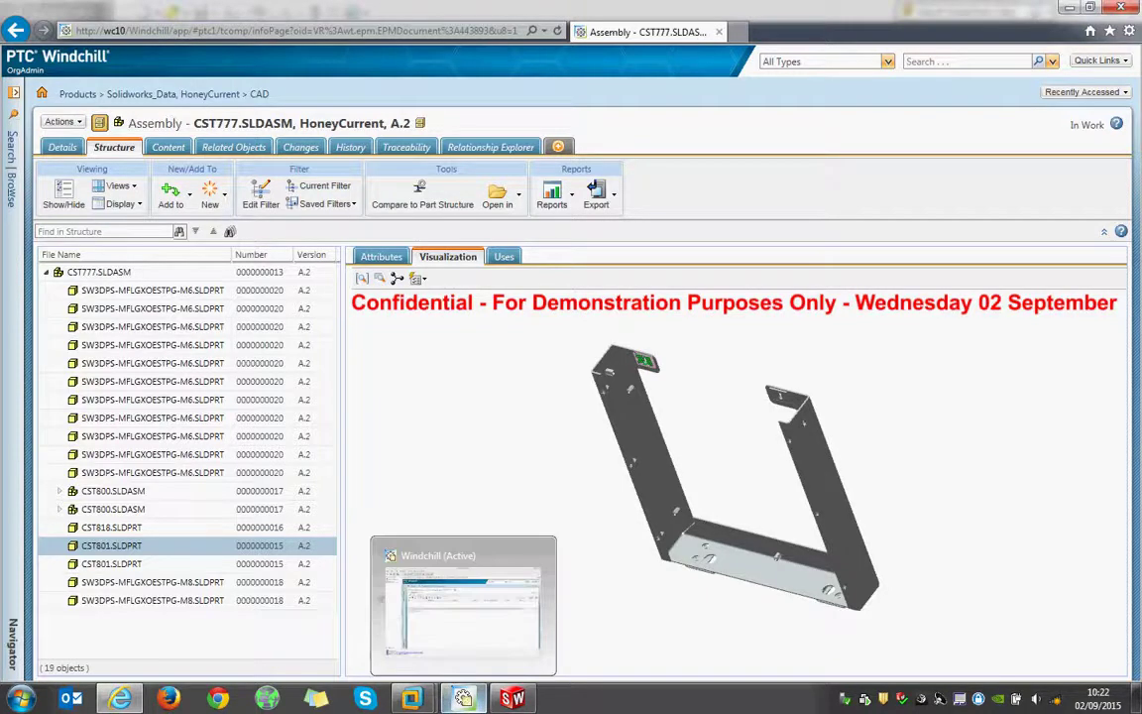
pyautogui.click(463, 699)
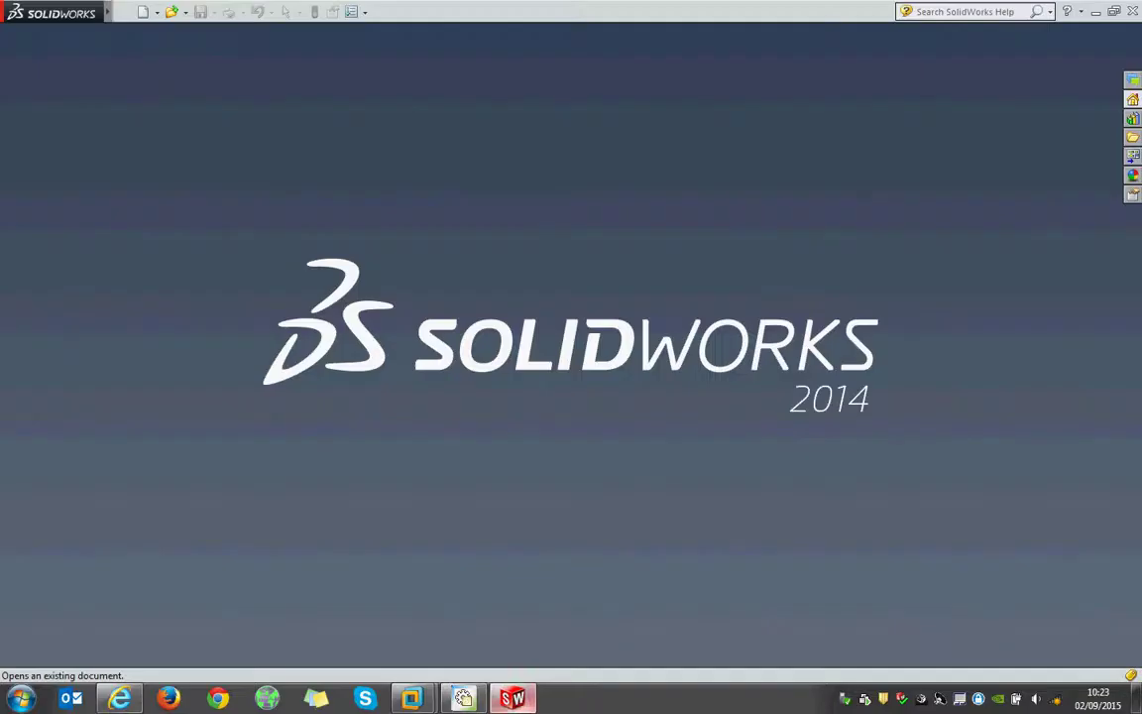
pyautogui.hotkey('alt', 'Tab')
pyautogui.click(174, 12)
pyautogui.click(199, 28)
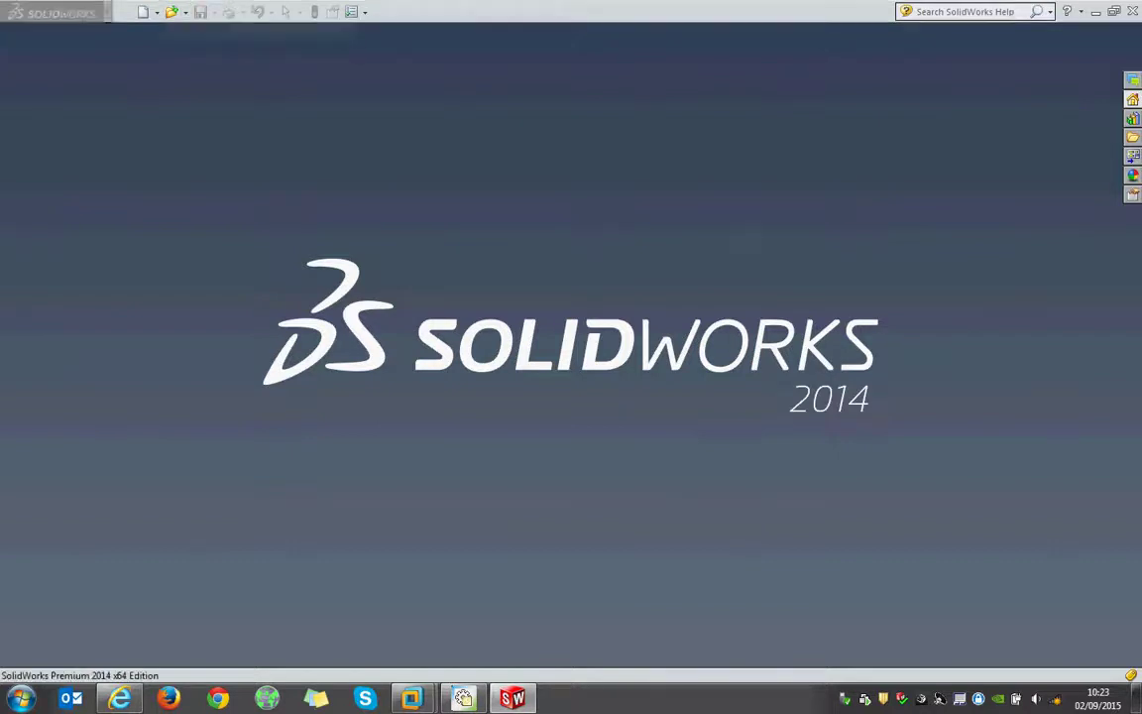
pyautogui.click(440, 266)
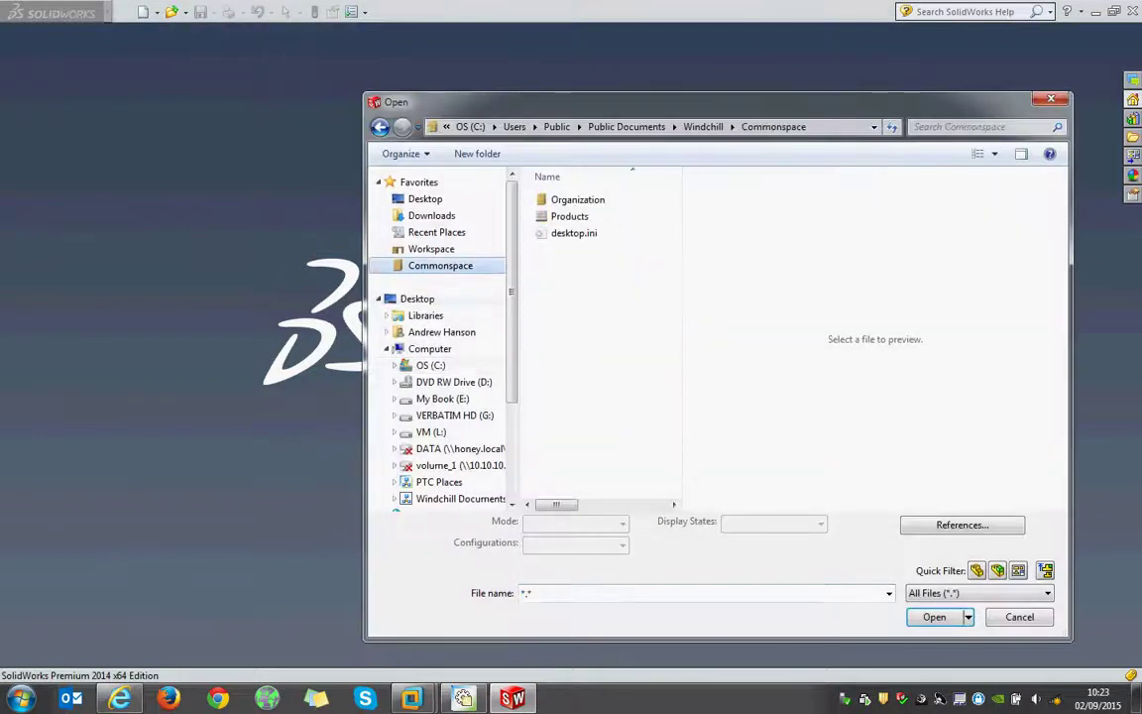
pyautogui.doubleClick(569, 217)
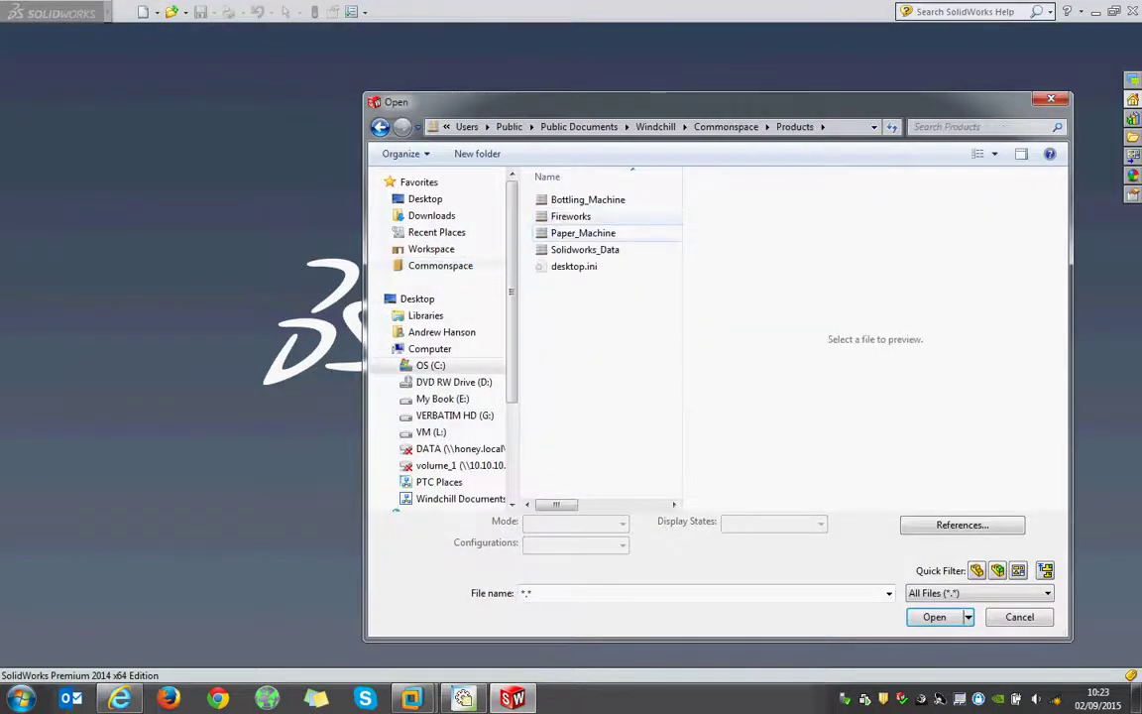
pyautogui.doubleClick(575, 247)
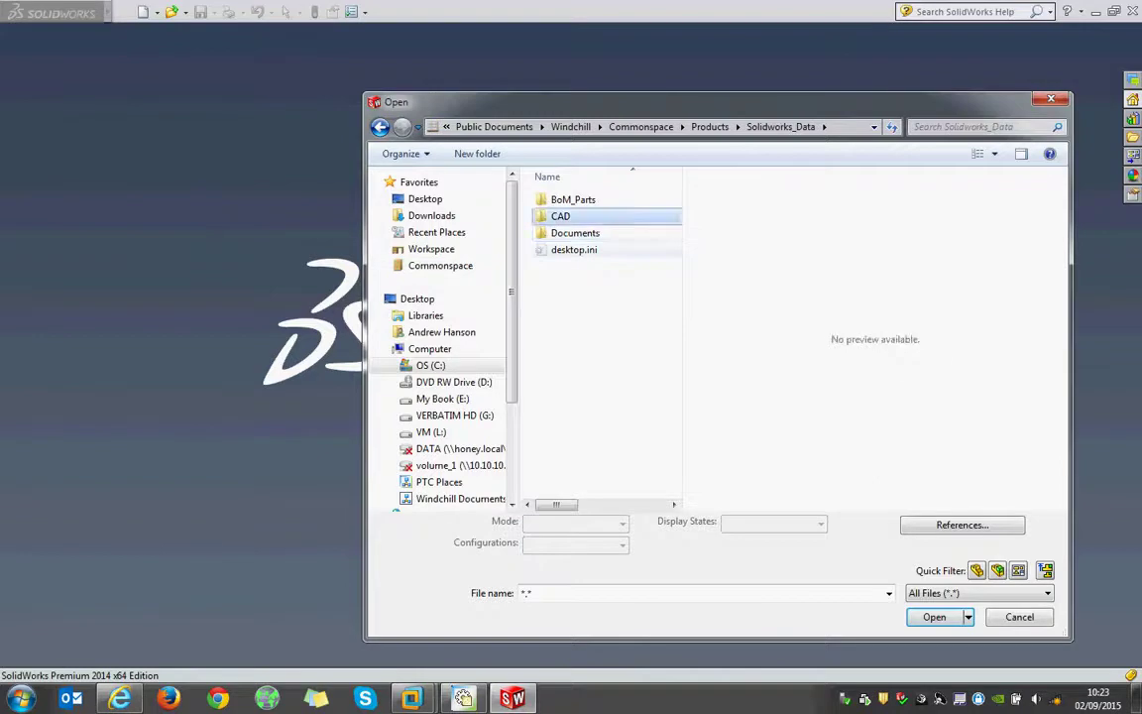
pyautogui.doubleClick(561, 217)
pyautogui.click(585, 315)
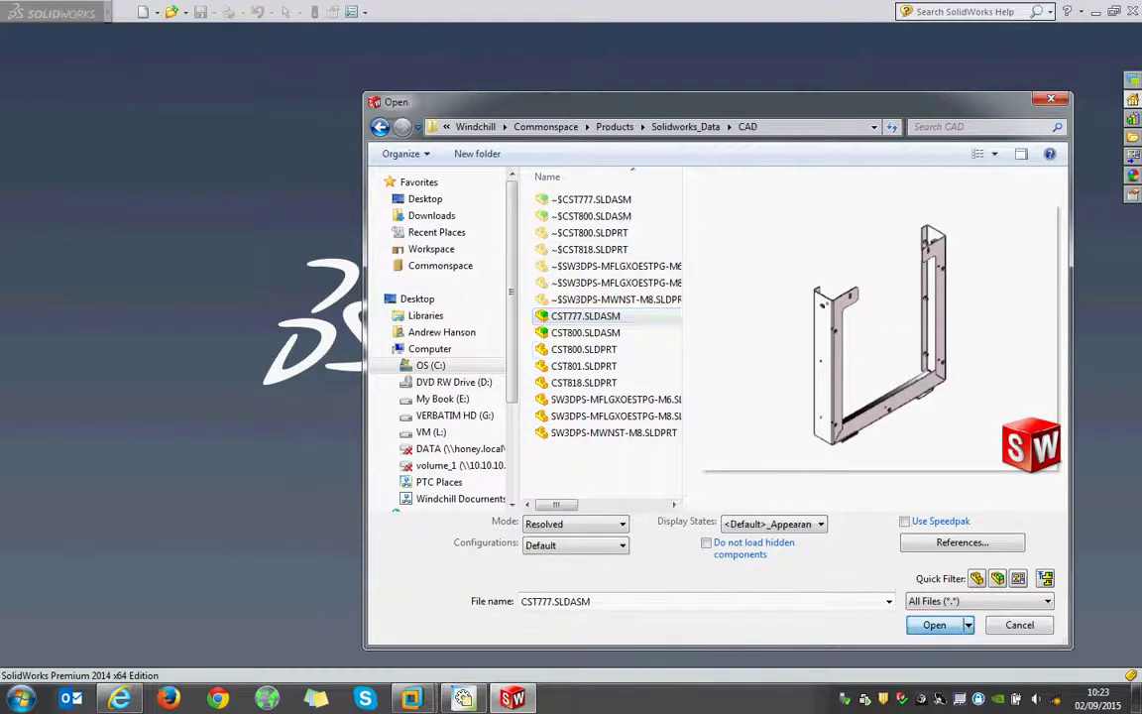
pyautogui.press('Return')
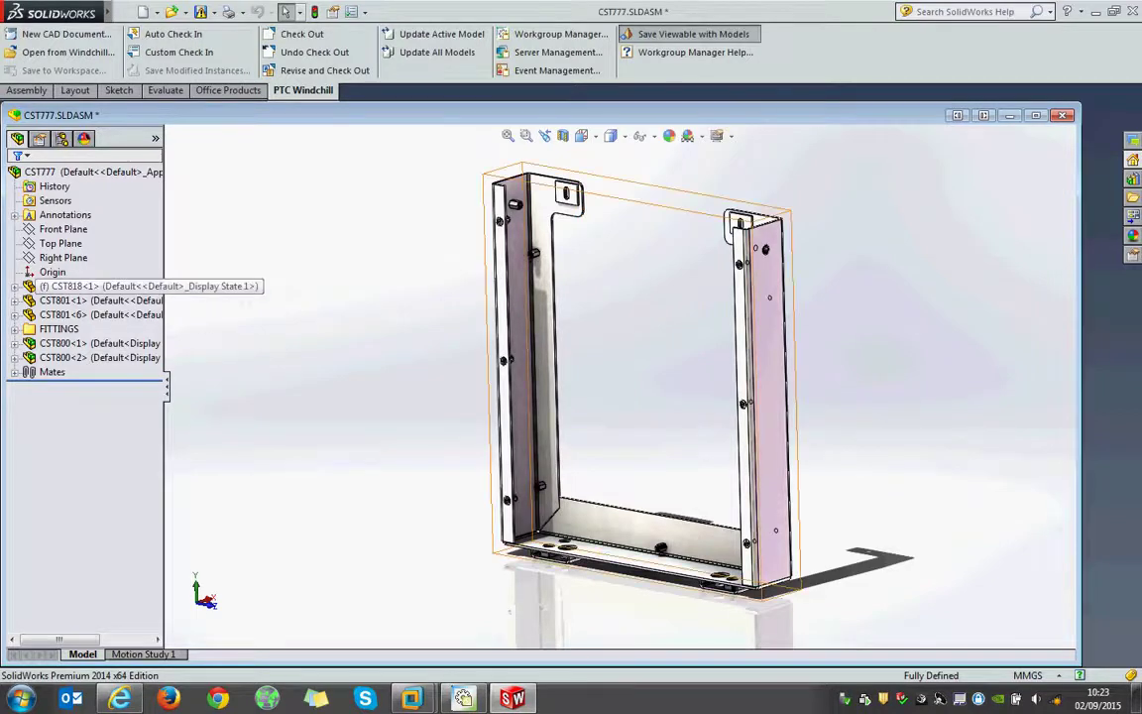
# - Open the CST818 component of the assembly as a part in its own window
pyautogui.click(99, 286)
pyautogui.rightClick(99, 286)
pyautogui.click(153, 246)
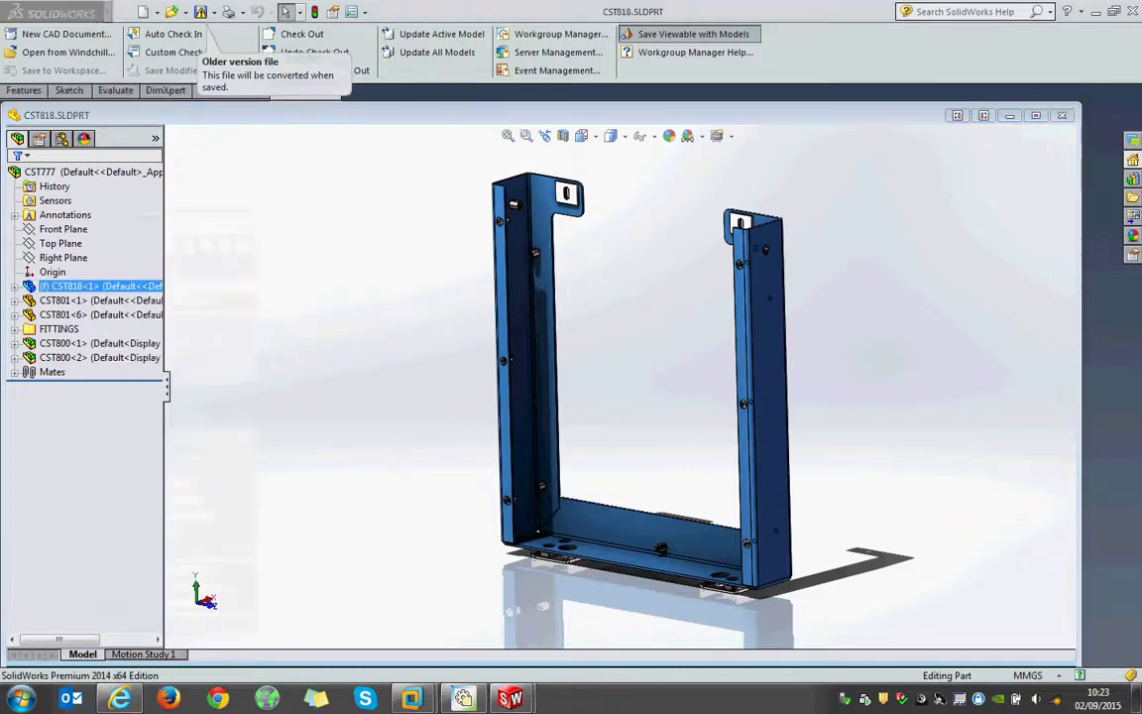
pyautogui.click(676, 366)
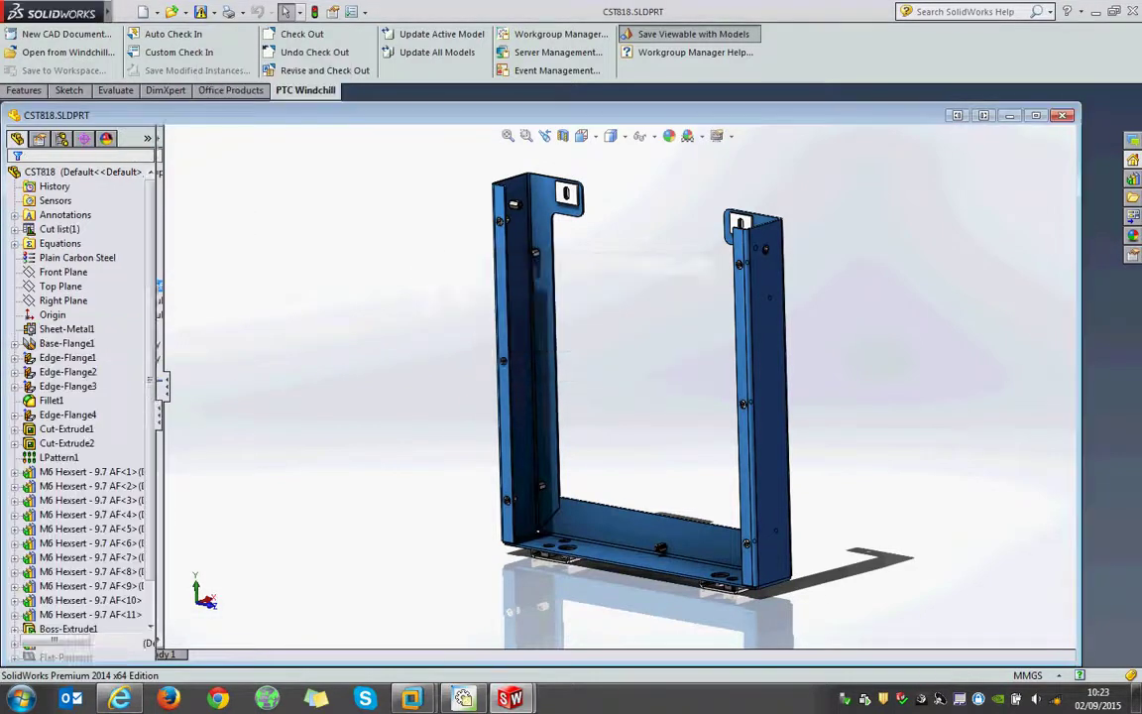
# - Delete the Cut-Extrude2 feature from CST818, along with its dependent pattern and the leftover sketch Sketch30
pyautogui.moveTo(676, 366); pyautogui.dragTo(755, 491, button='middle')
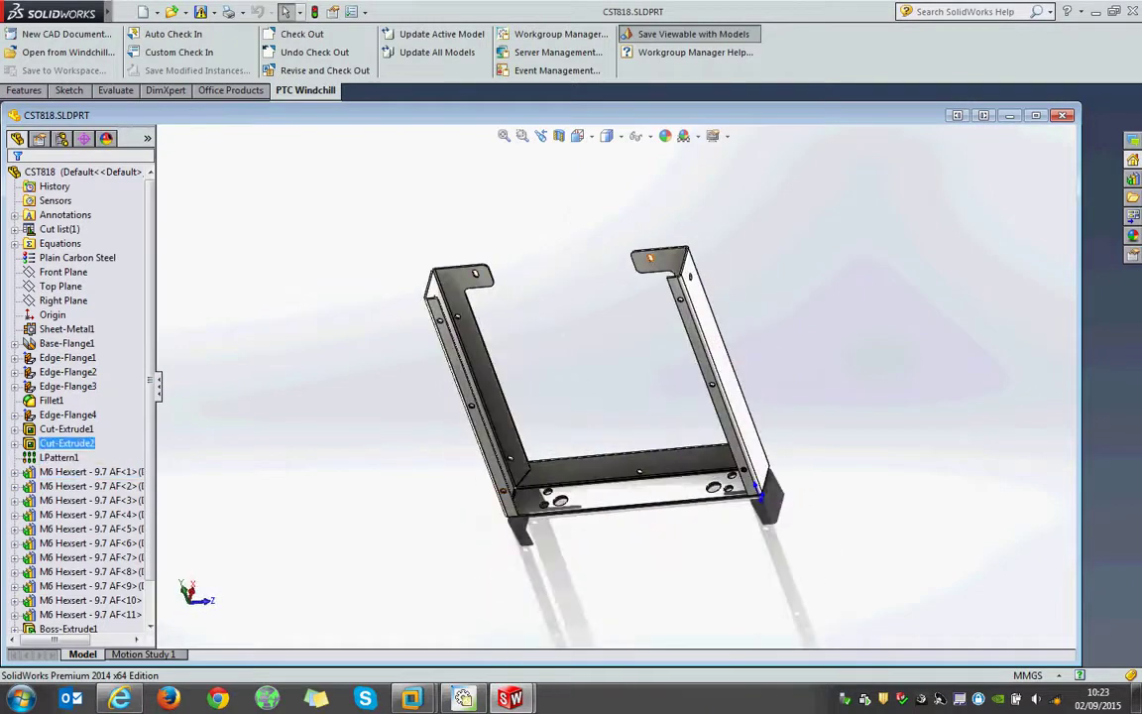
pyautogui.rightClick(64, 444)
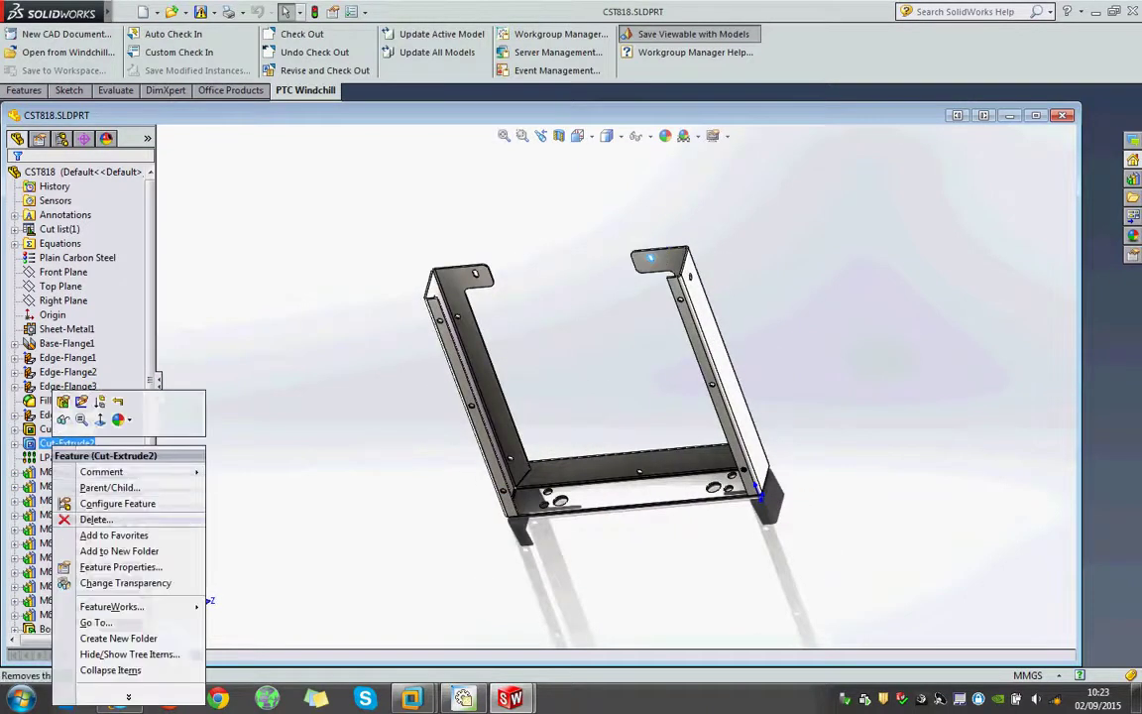
pyautogui.click(95, 518)
pyautogui.press('Return')
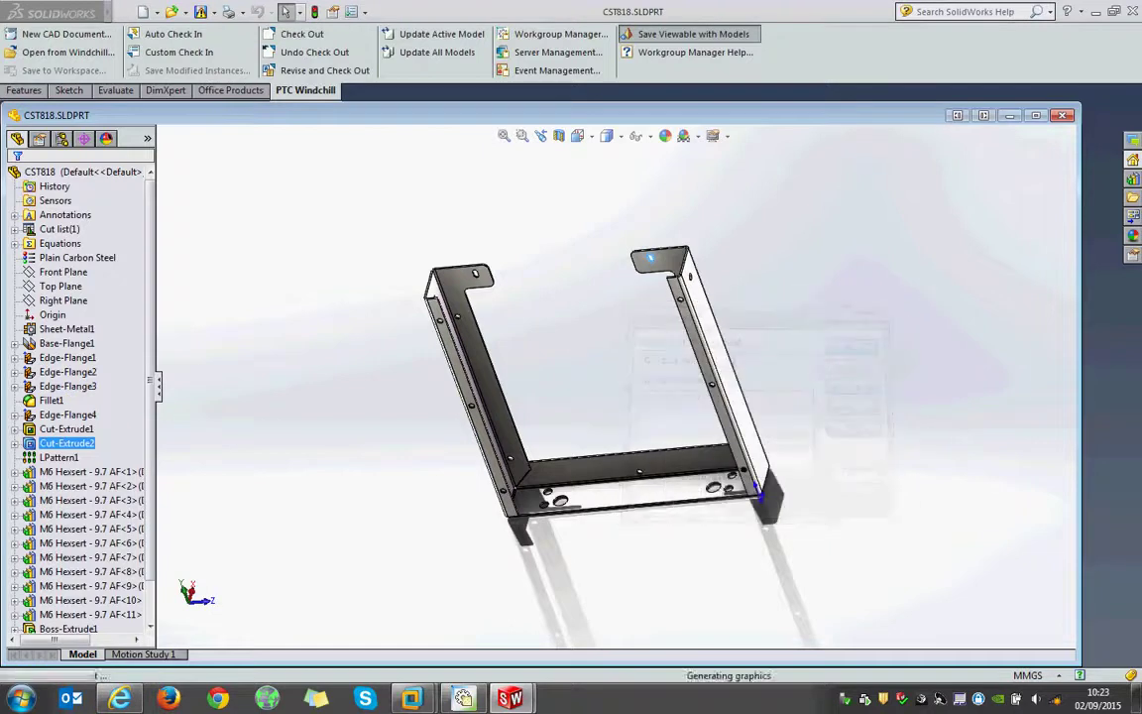
pyautogui.rightClick(58, 443)
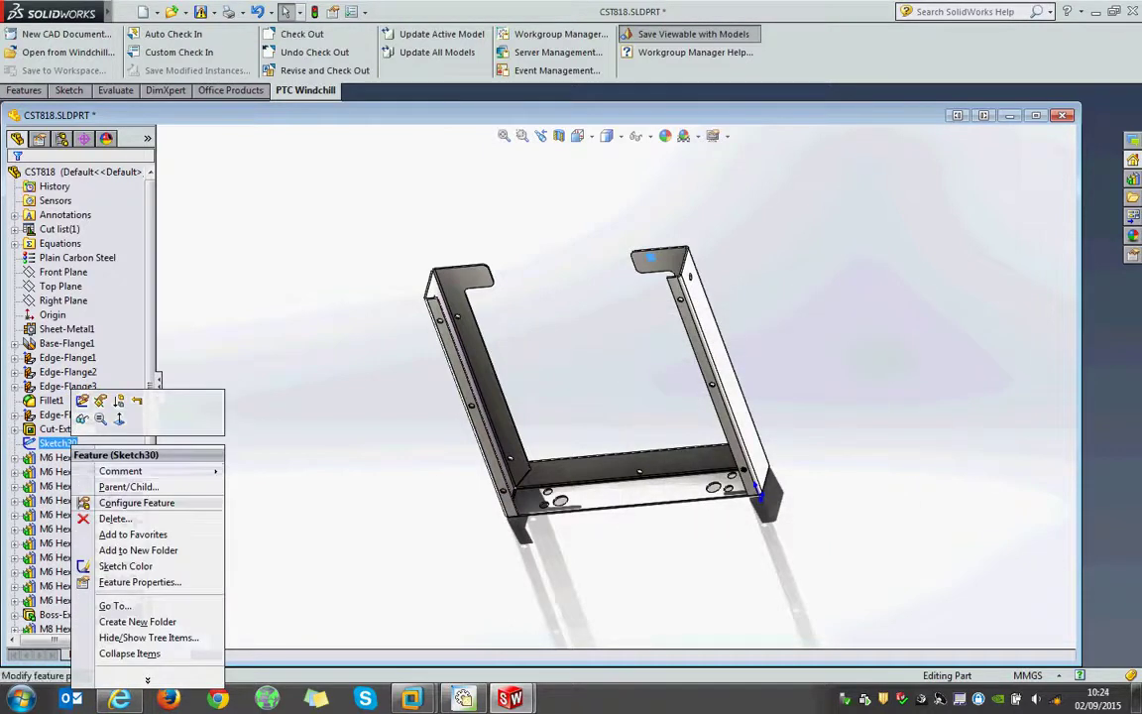
pyautogui.click(95, 518)
pyautogui.press('Return')
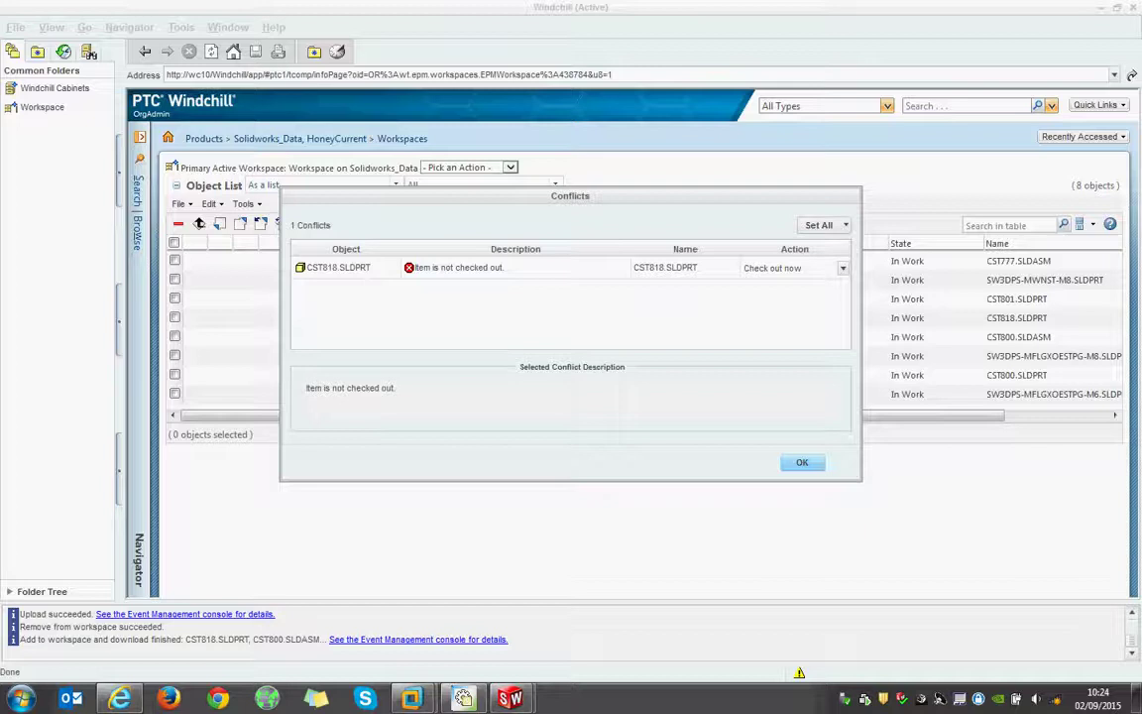
# - Check out CST818.SLDPRT so the modified part is saved to the workspace, and switch back to SolidWorks
pyautogui.click(802, 462)
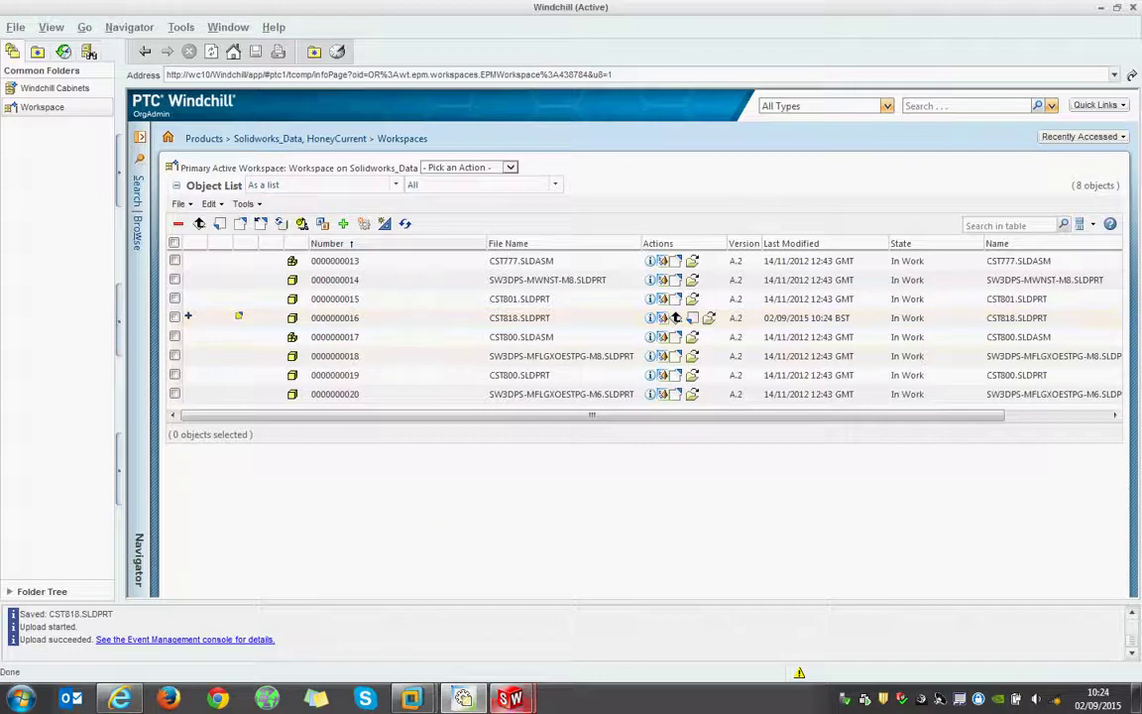
pyautogui.click(511, 699)
pyautogui.click(597, 615)
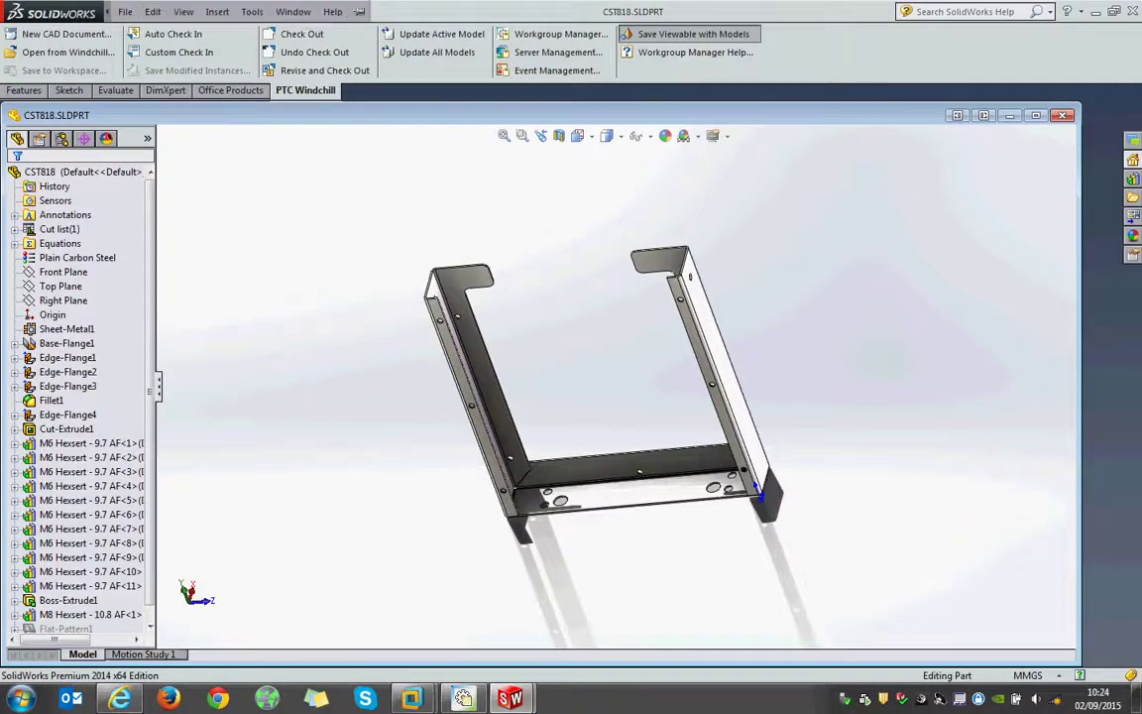
# - Close the CST818 part and rebuild the CST777 assembly with the changed model
pyautogui.click(158, 8)
pyautogui.click(151, 64)
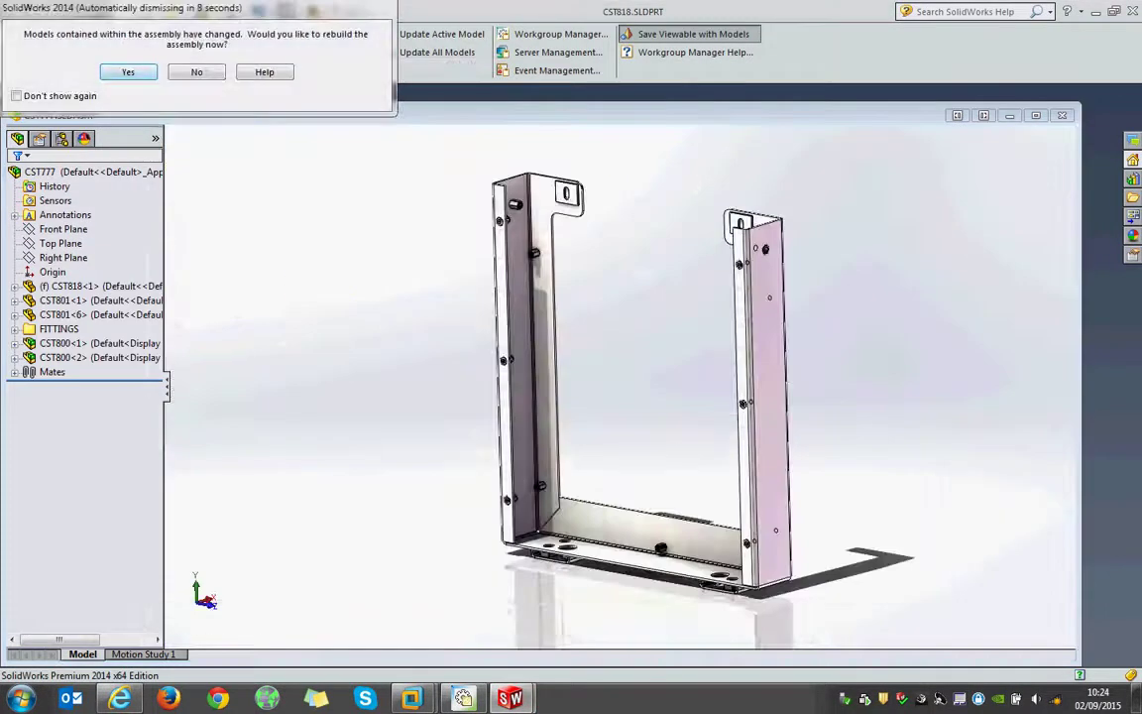
pyautogui.press('Return')
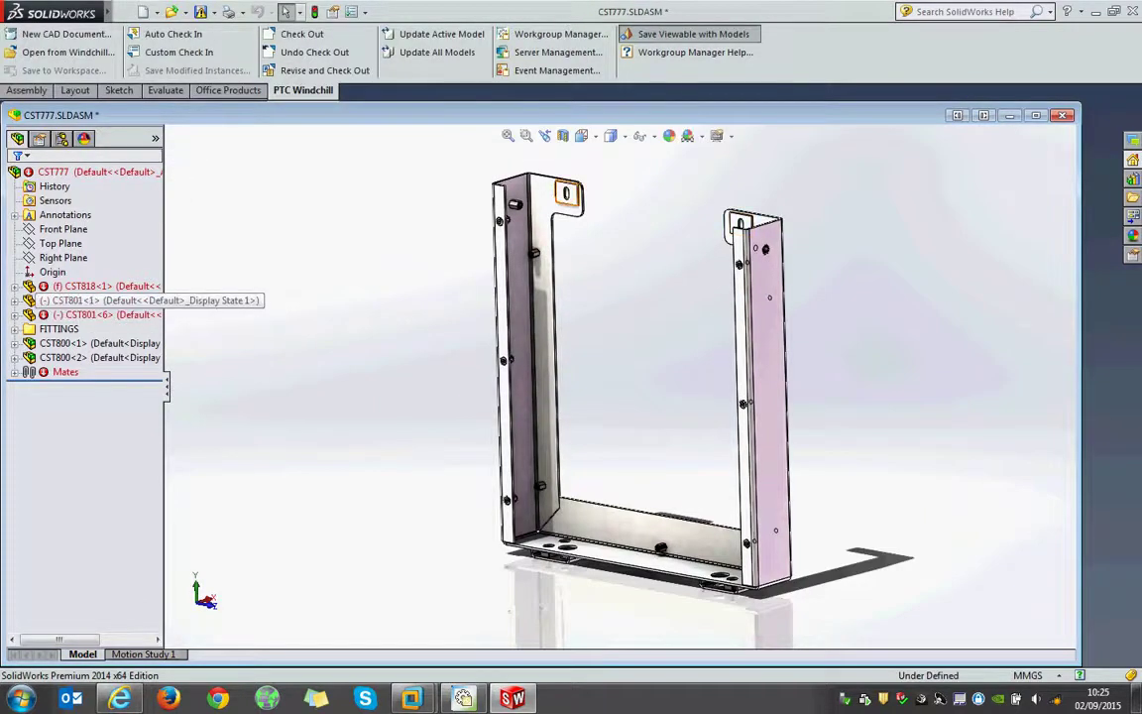
# - Delete both CST801 components and their dependent mates from the CST777 assembly
pyautogui.click(144, 301)
pyautogui.keyDown('ctrl'); pyautogui.click(119, 314); pyautogui.keyUp('ctrl')
pyautogui.rightClick(122, 314)
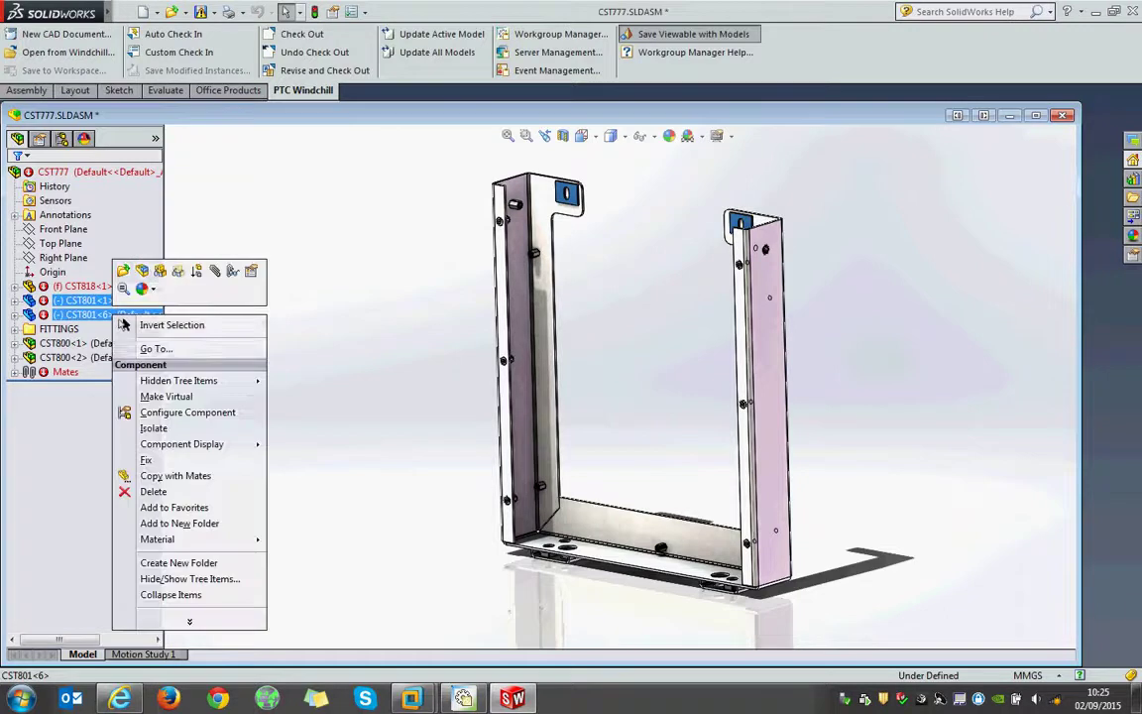
pyautogui.click(138, 491)
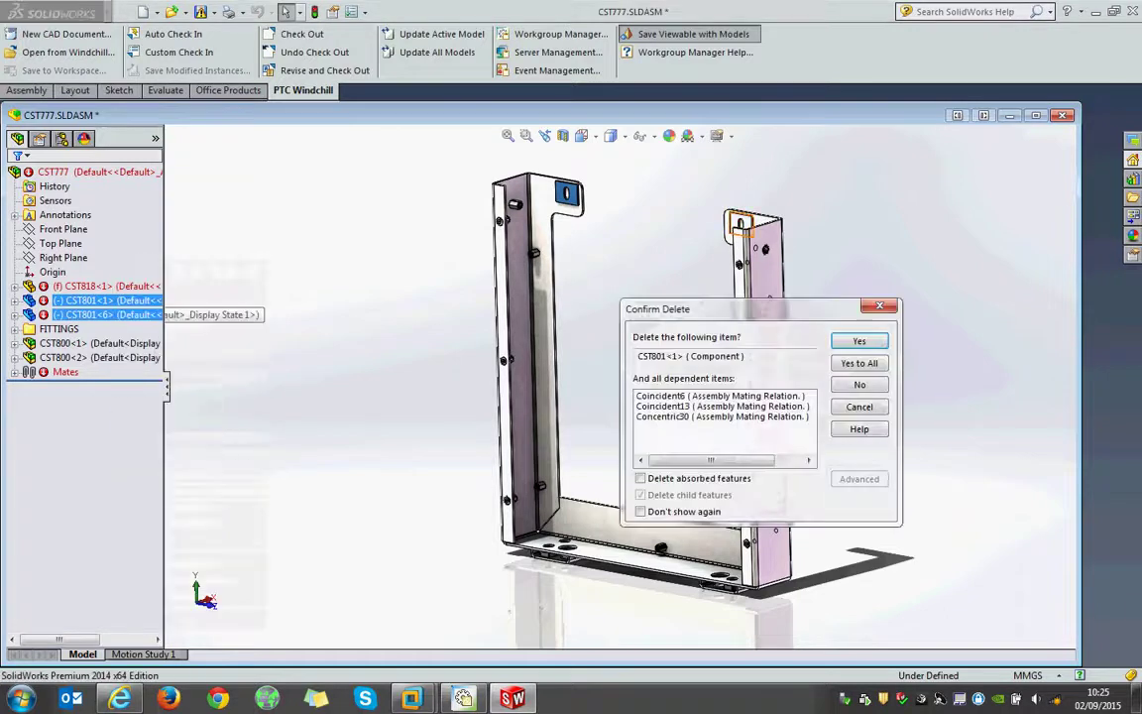
pyautogui.press('Return')
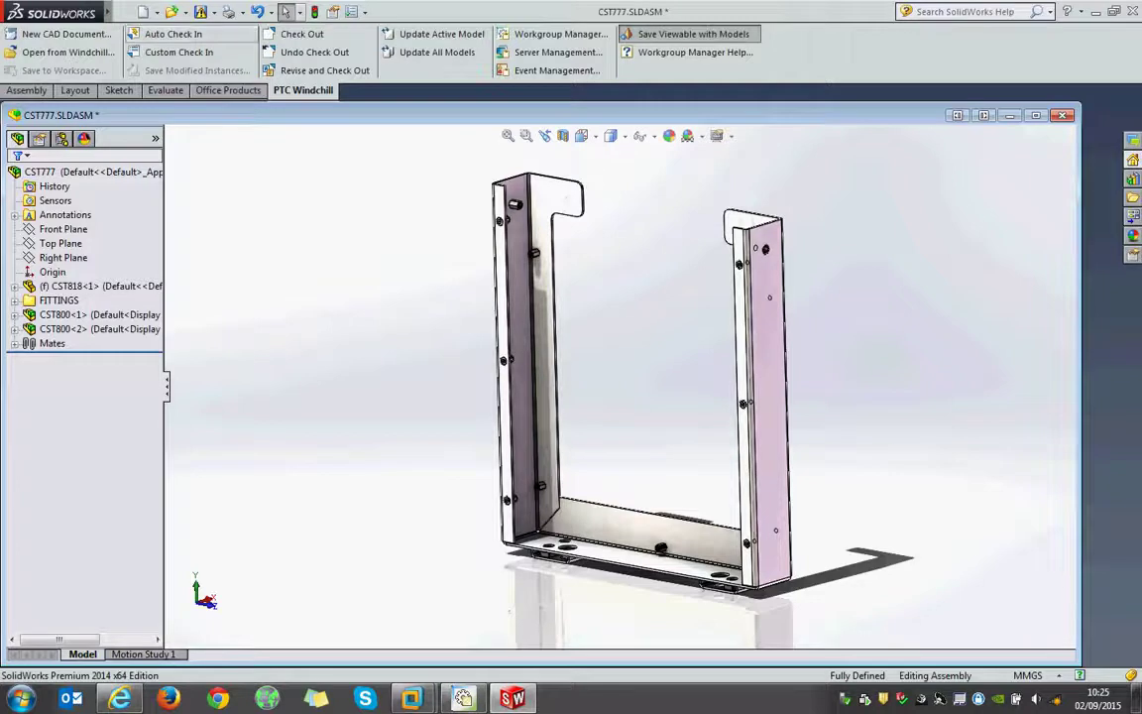
# - Auto check in CST777.SLDASM, saving all modified components and checking out the conflicting items, and close SolidWorks
pyautogui.click(170, 34)
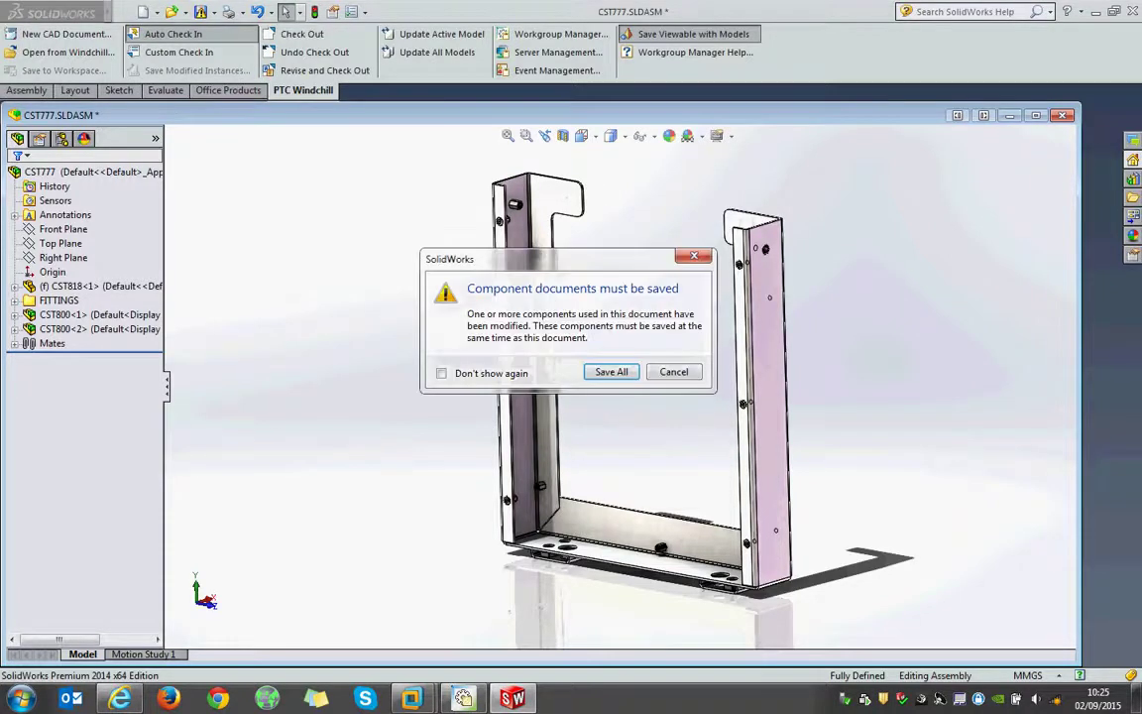
pyautogui.press('Return')
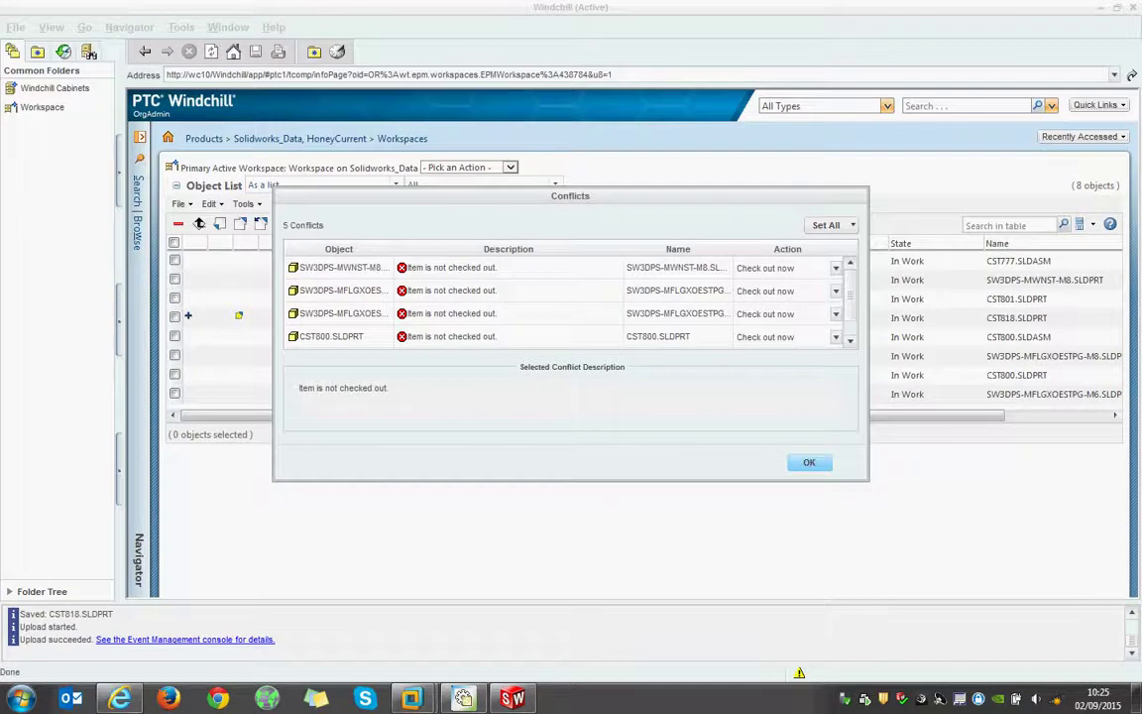
pyautogui.press('Return')
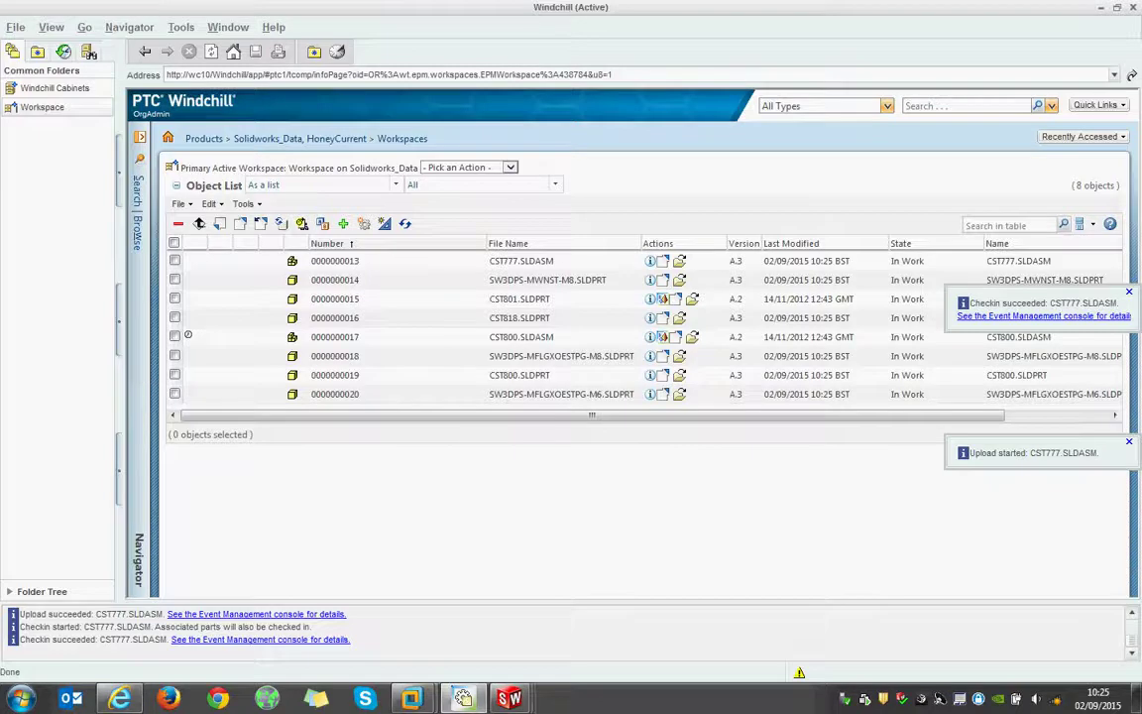
pyautogui.rightClick(510, 699)
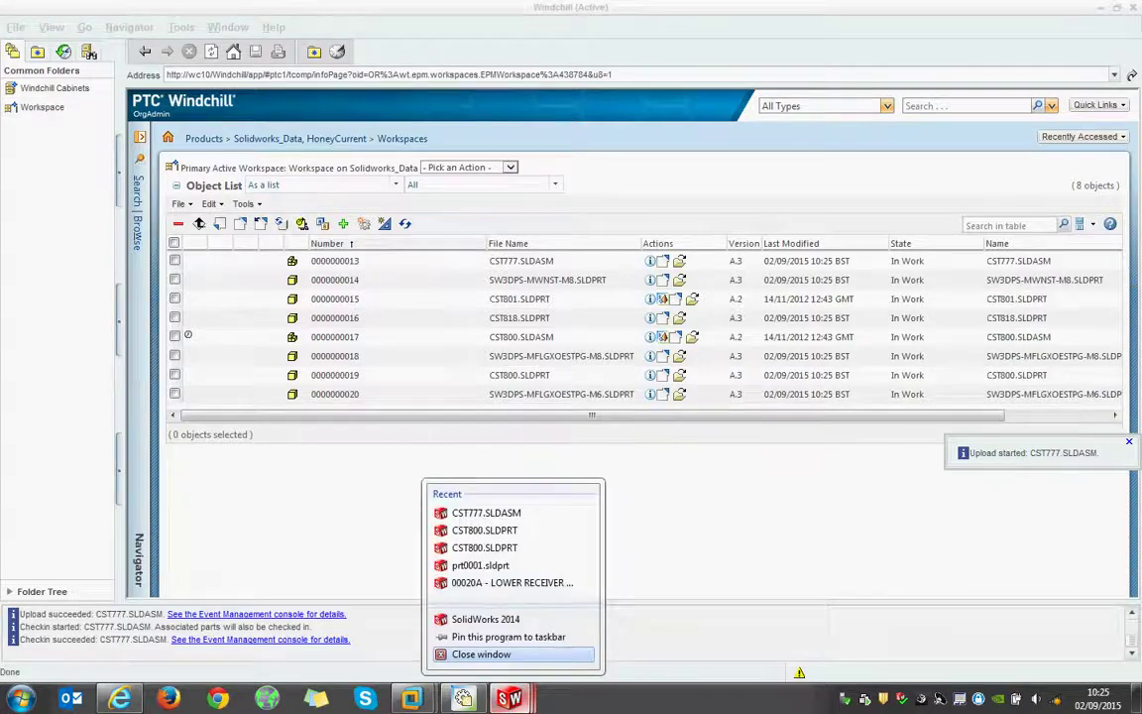
pyautogui.click(481, 654)
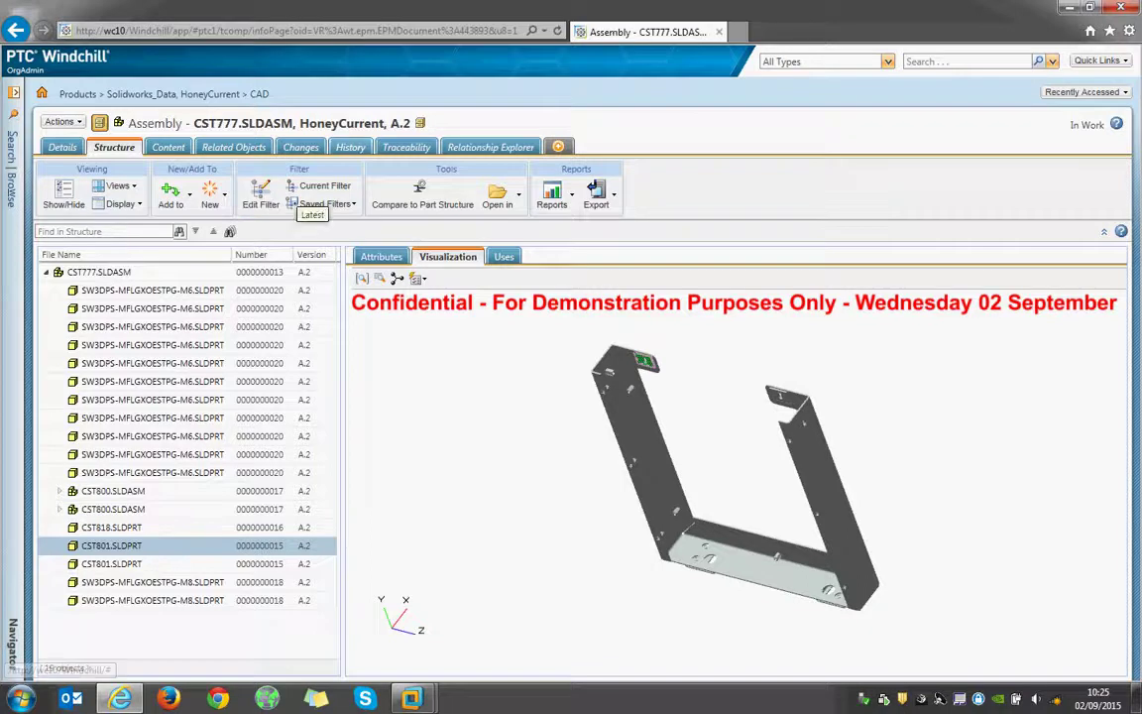
# - In the browser, open version A.3 of CST777.SLDASM from its version history and display that version's structure
pyautogui.click(349, 147)
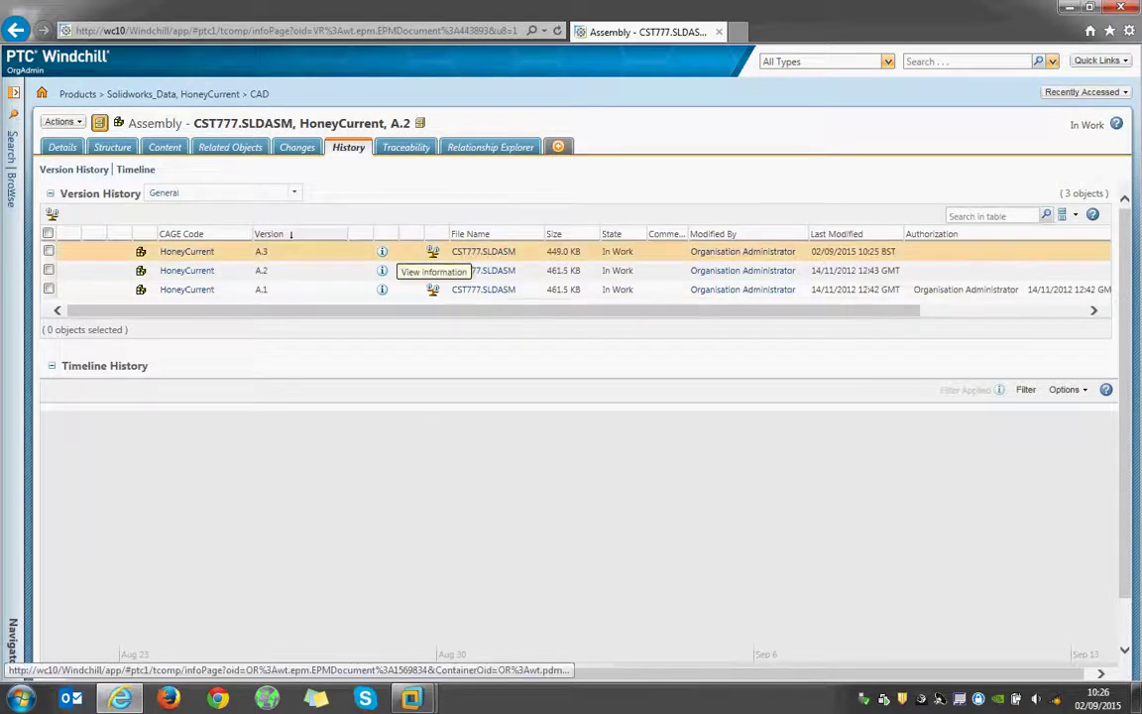
pyautogui.click(382, 251)
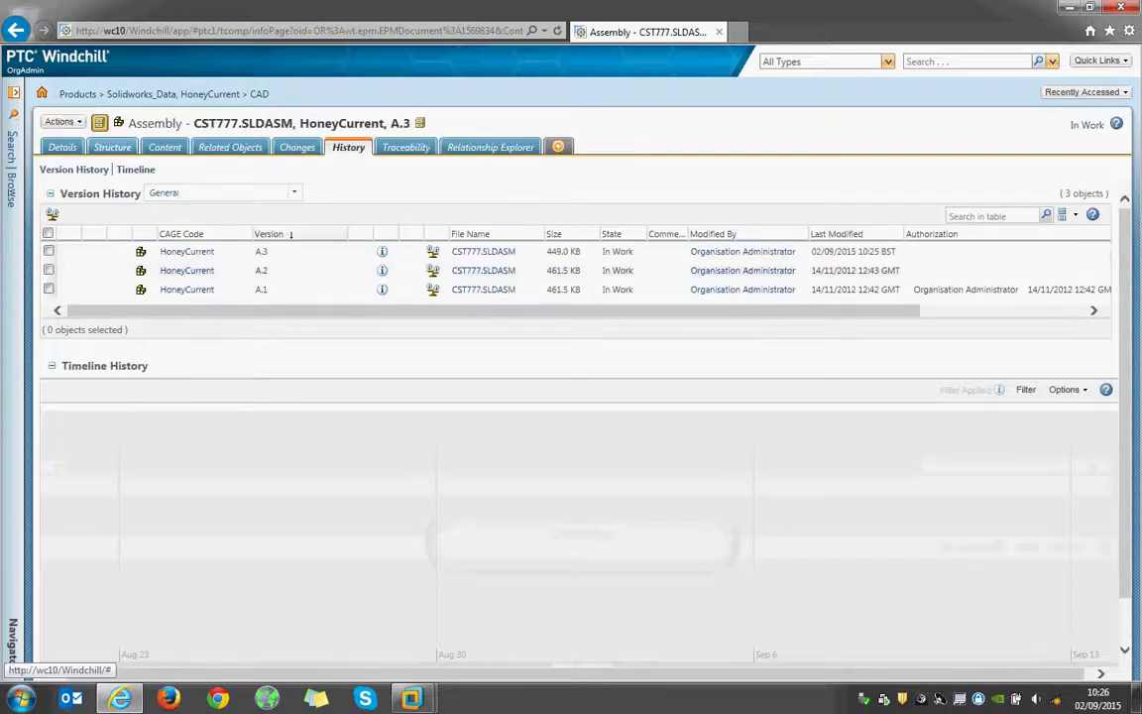
pyautogui.click(112, 147)
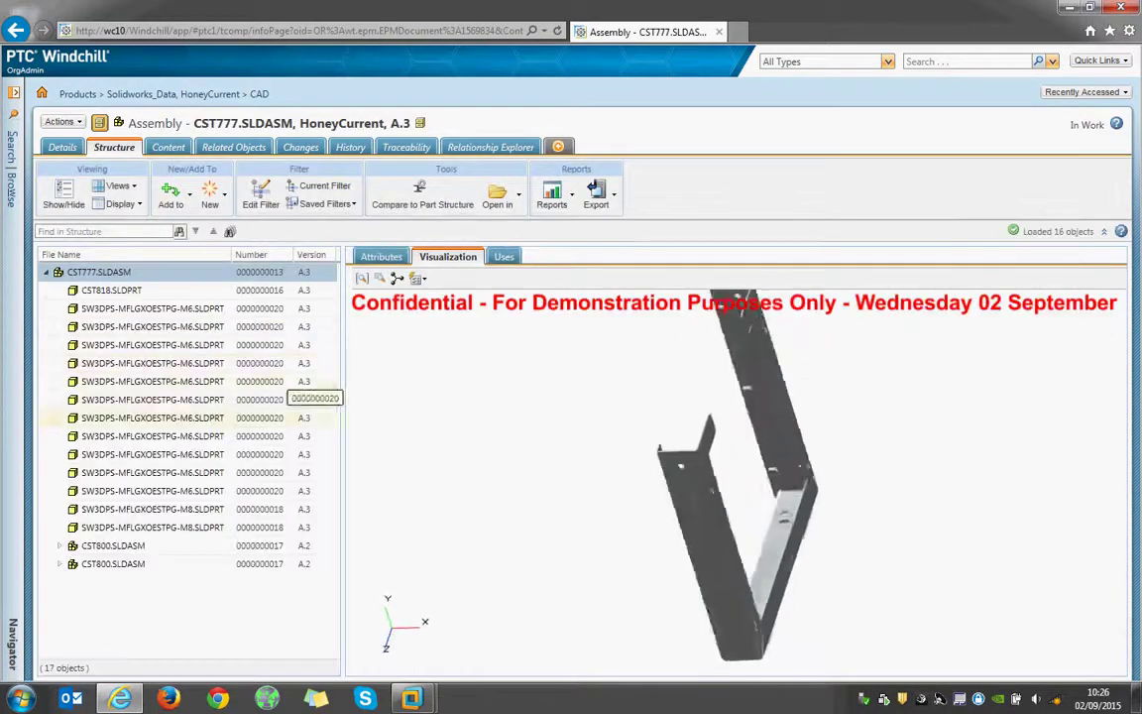